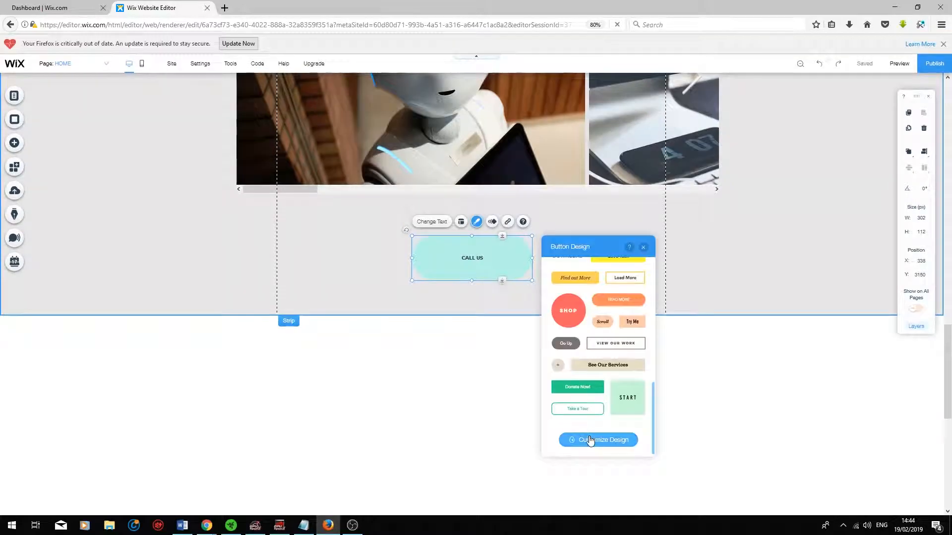
Customize the CALL US button's design with a green #9BCB6C background fill for its regular state.
left_click(593, 447)
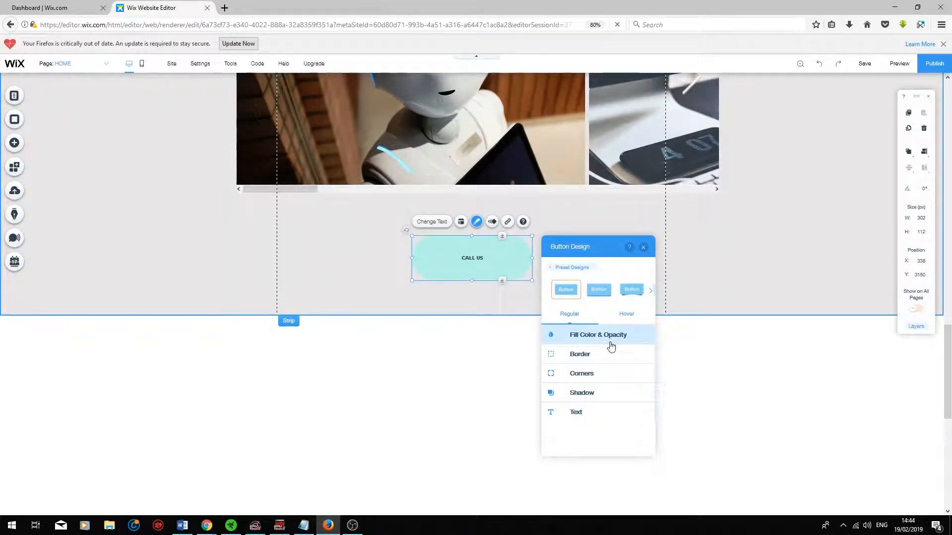
left_click(607, 342)
left_click(640, 365)
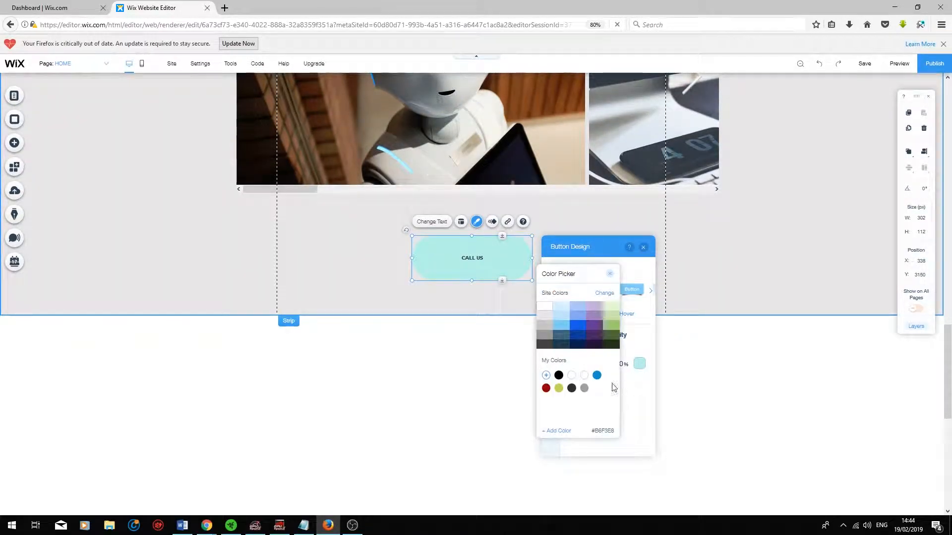
left_click(595, 325)
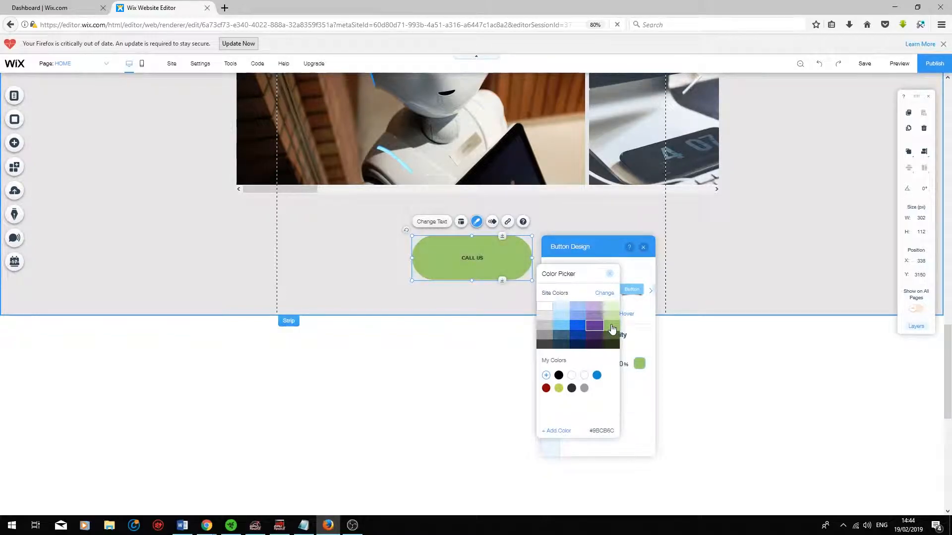
left_click(612, 328)
Reduce the CALL US button's corner radius to slightly rounded corners and give the button a shadow.
left_click(551, 353)
left_click(551, 373)
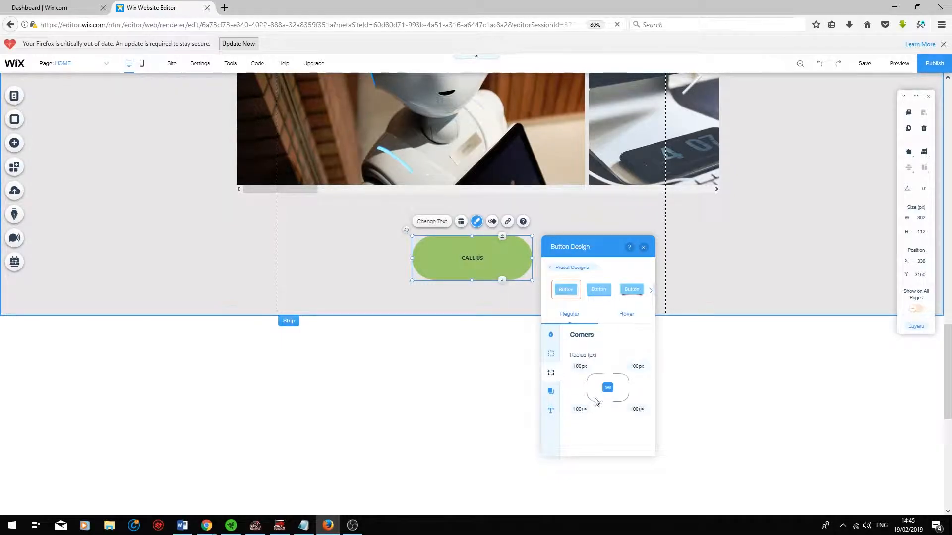
left_click(588, 367)
left_click(550, 392)
left_click(636, 358)
left_click(507, 309)
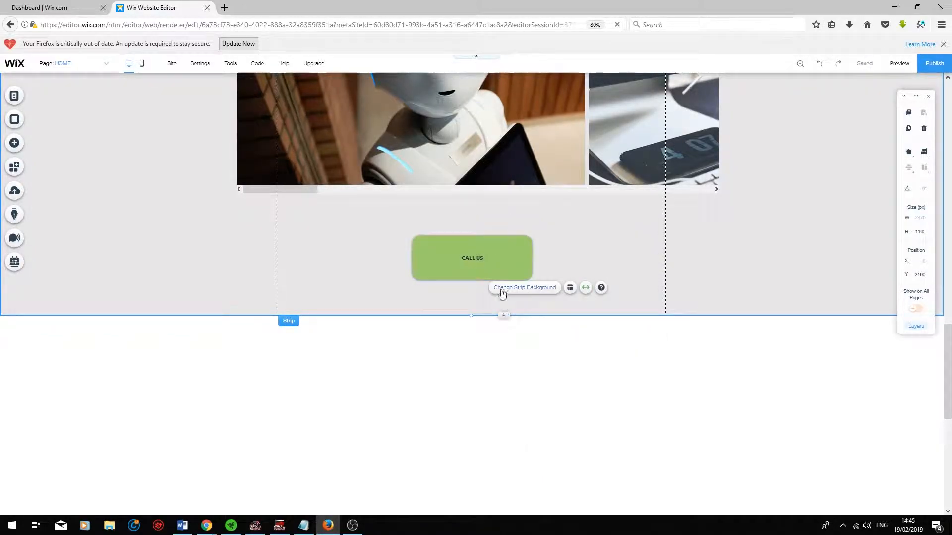
Set the CALL US button's text colour to black #000000 and enlarge its font so the label nearly fills the button.
left_click(490, 264)
left_click(550, 411)
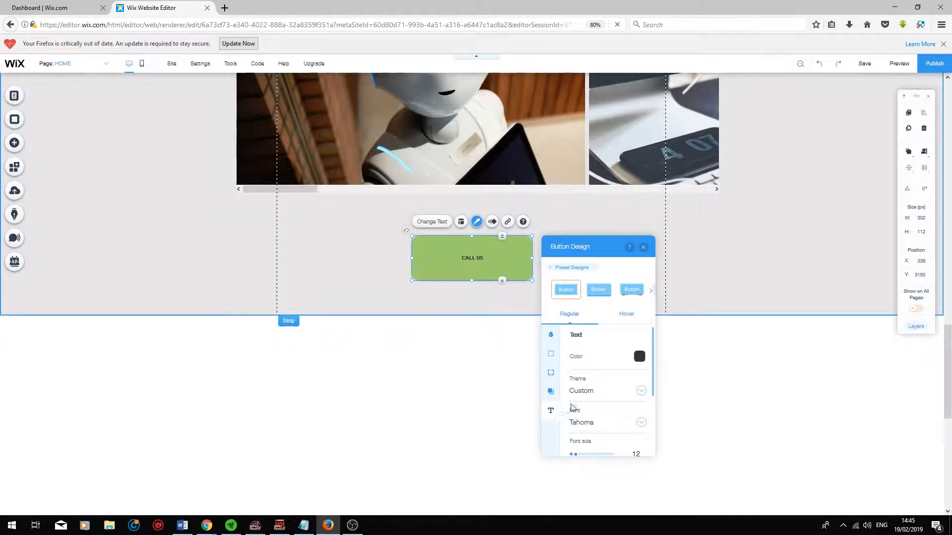
left_click(638, 357)
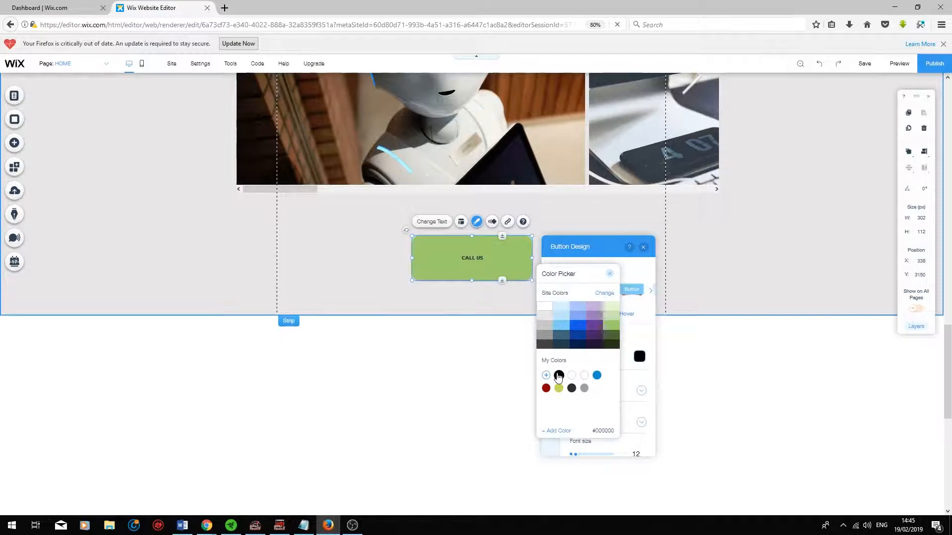
left_click(639, 379)
left_click_drag(574, 416, 585, 421)
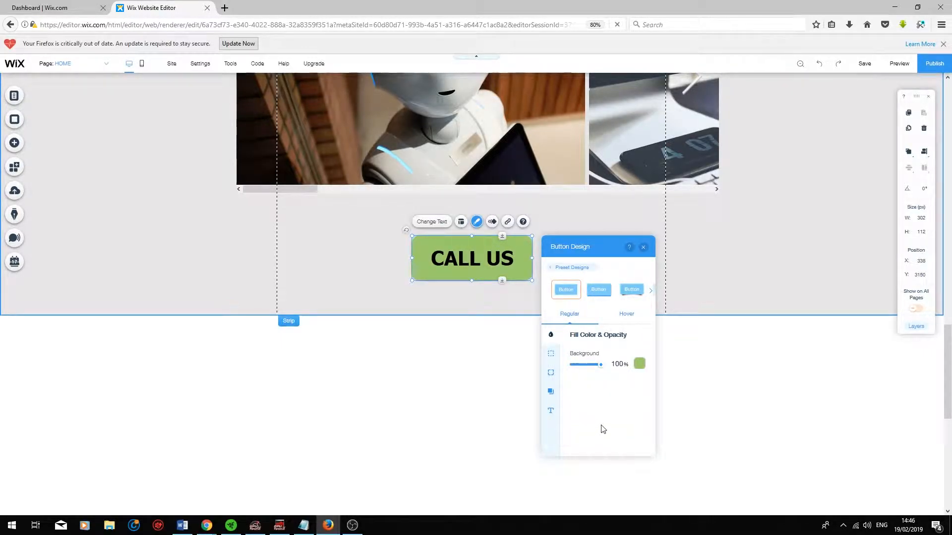
Set the CALL US button's hover-state background fill to light blue.
left_click(627, 318)
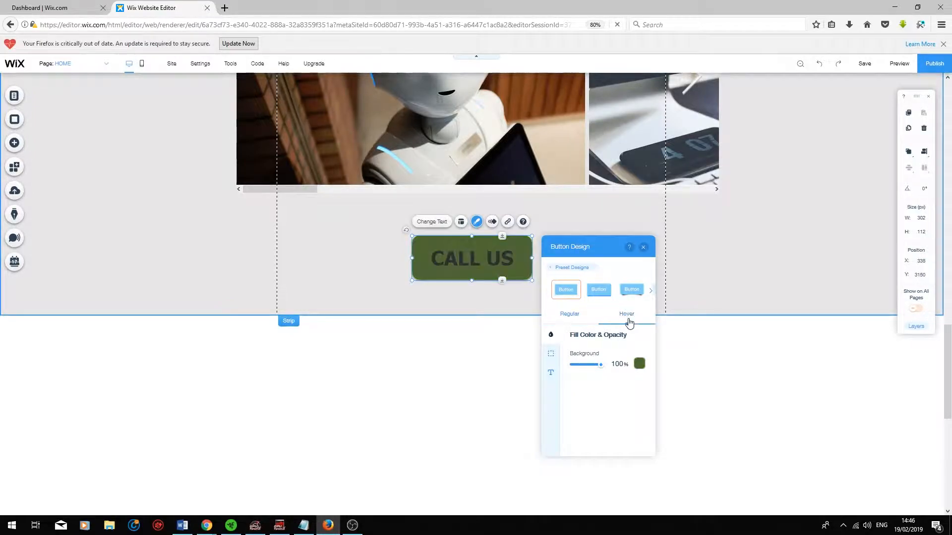
left_click(640, 364)
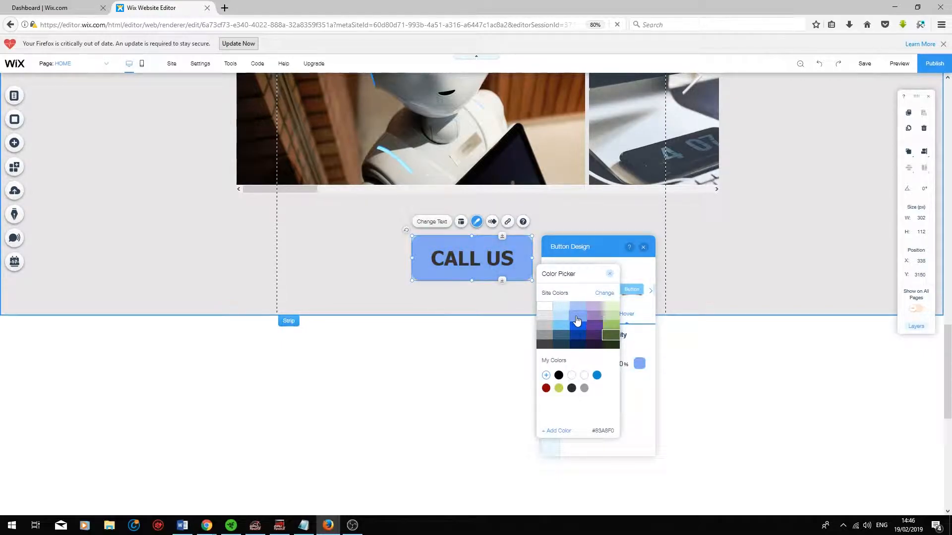
left_click(577, 321)
left_click(644, 341)
Set the CALL US button's hover-state border colour to dark navy.
left_click(550, 354)
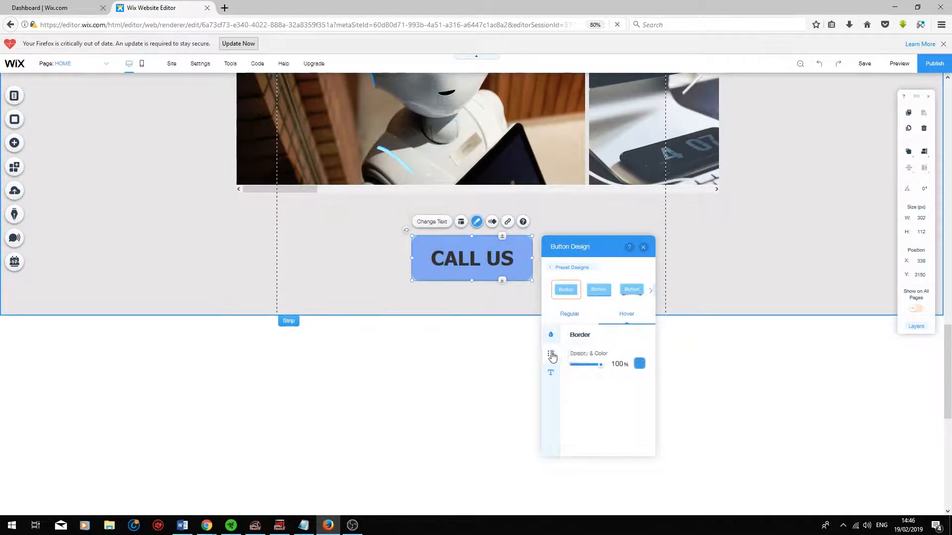
left_click(639, 365)
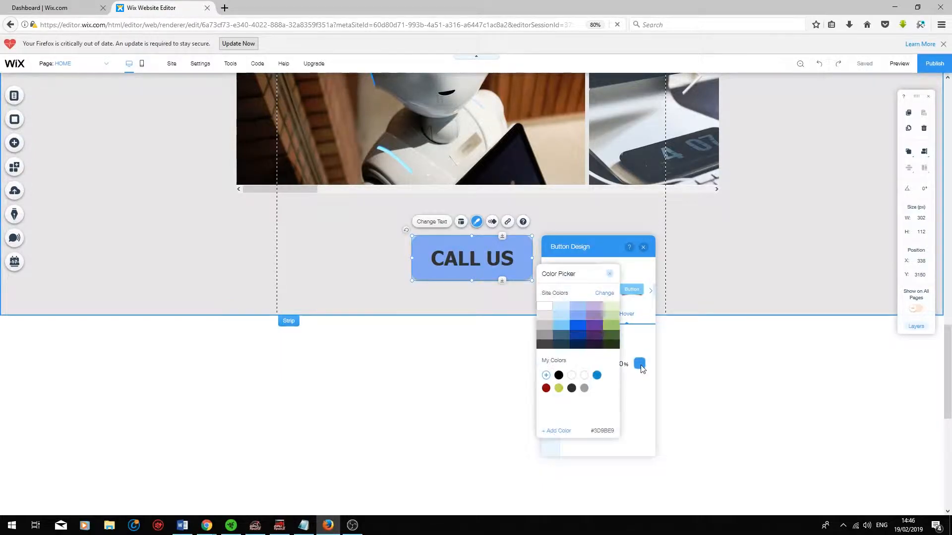
left_click(577, 346)
left_click(625, 347)
Set the CALL US button's hover-state text colour to dark navy #071F4E and check the button in the site preview.
left_click(550, 372)
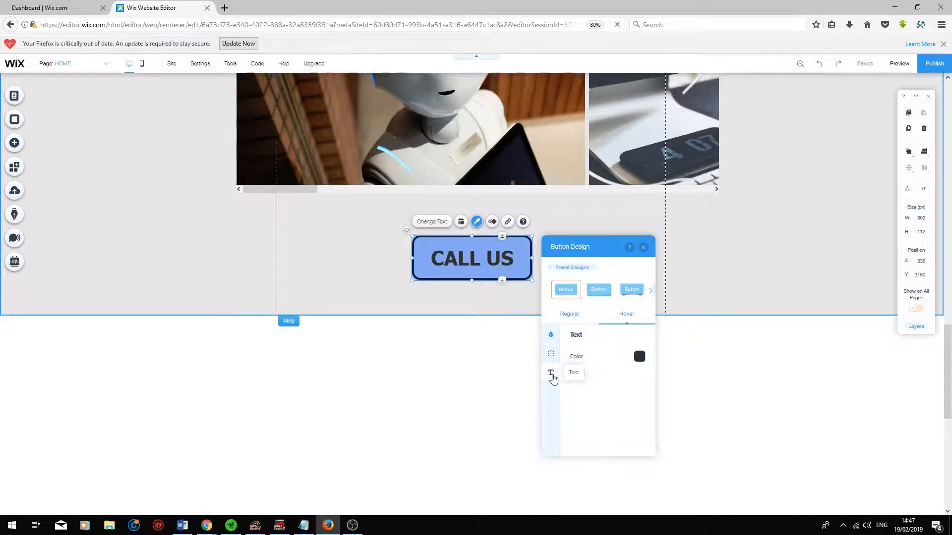
left_click(639, 357)
left_click(582, 348)
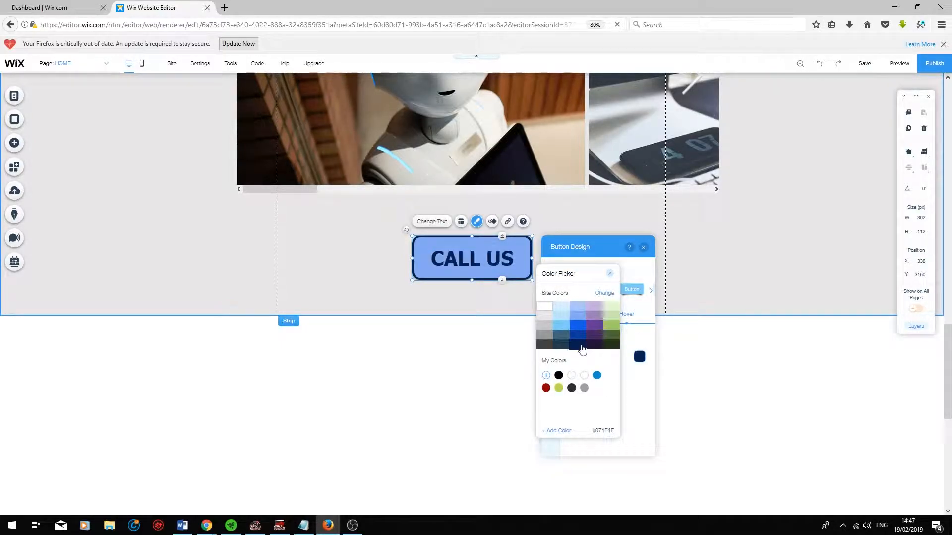
left_click(743, 353)
left_click(744, 353)
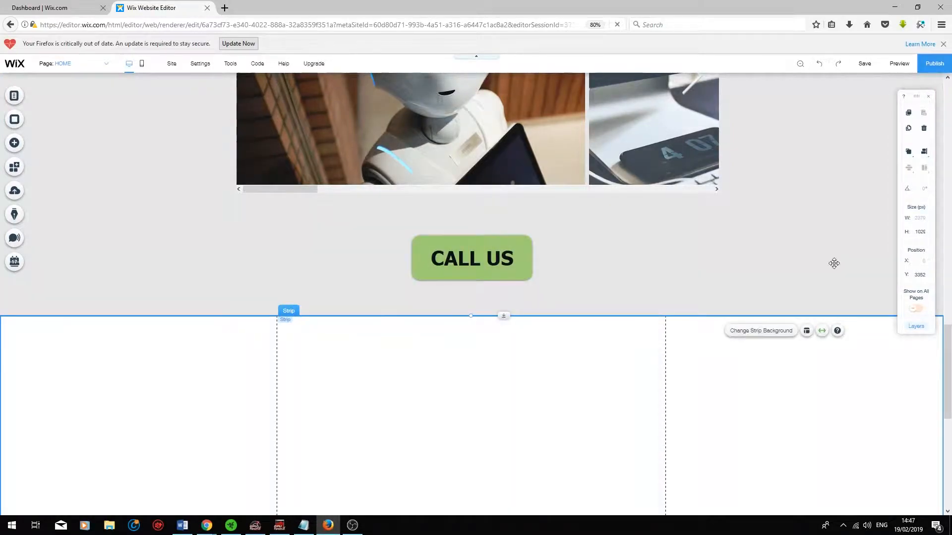
left_click(900, 64)
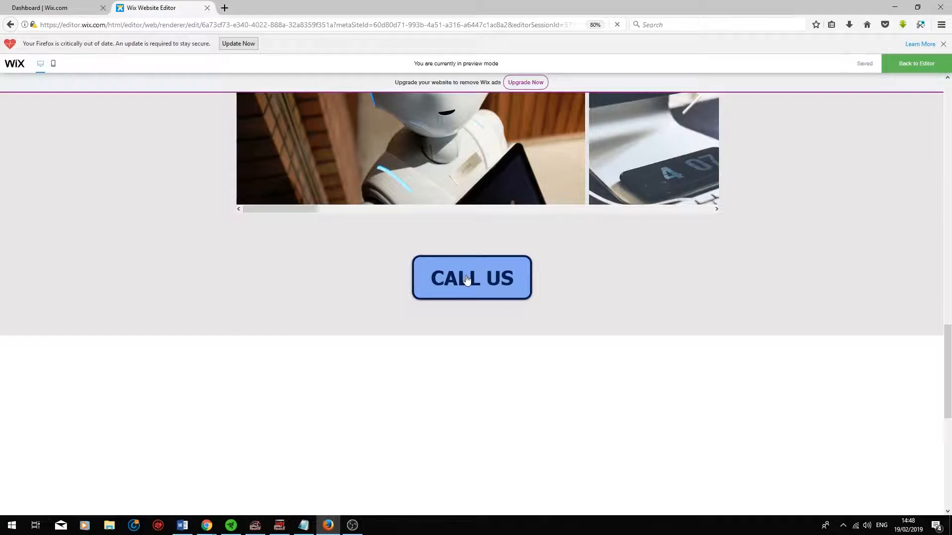
left_click(905, 68)
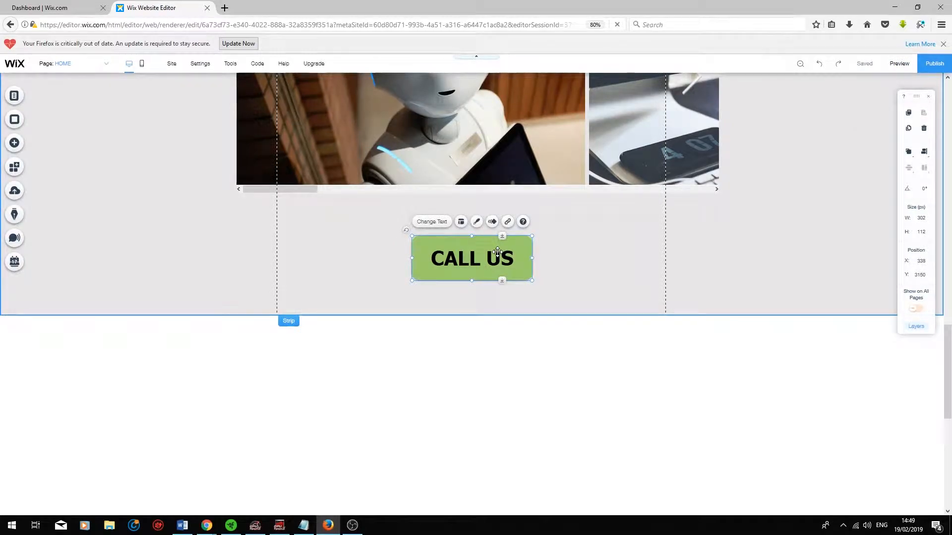
left_click(507, 222)
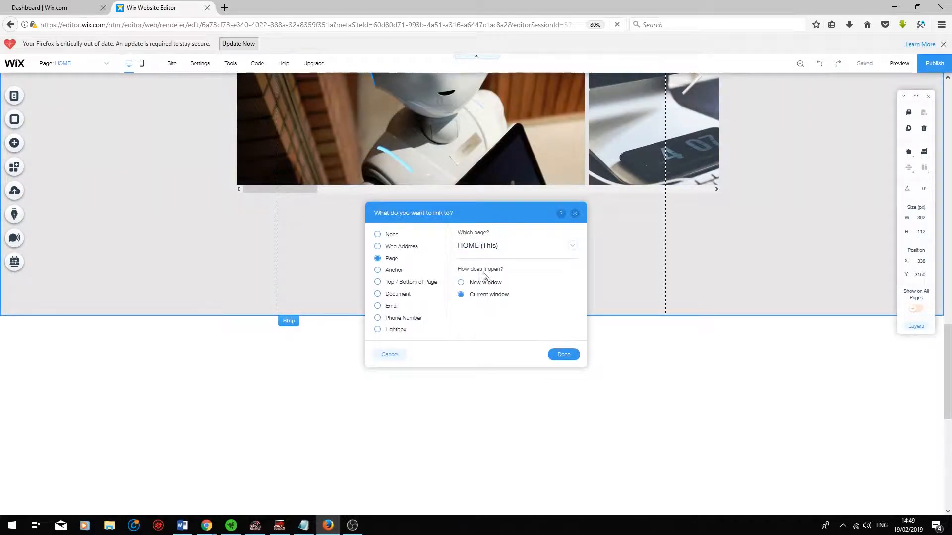
left_click(400, 246)
type("http://google.co.uk")
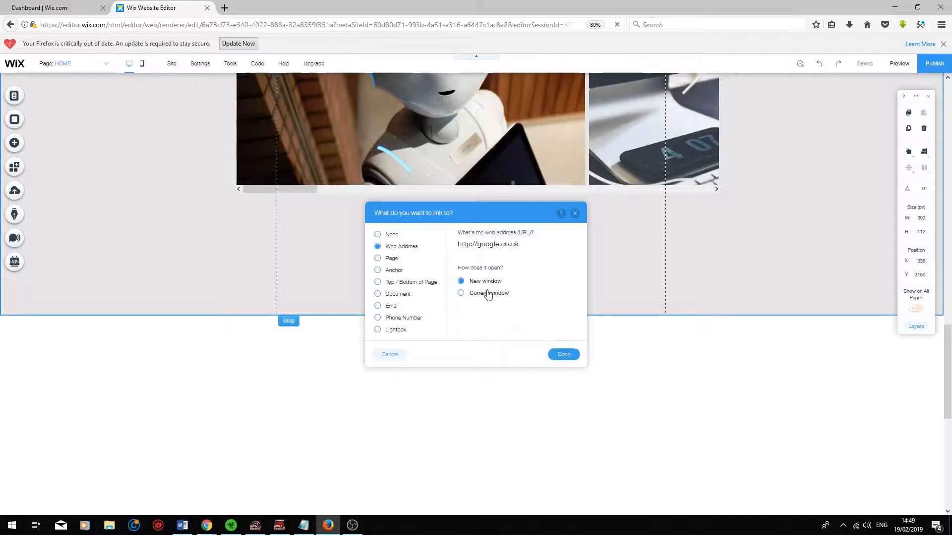
left_click(572, 359)
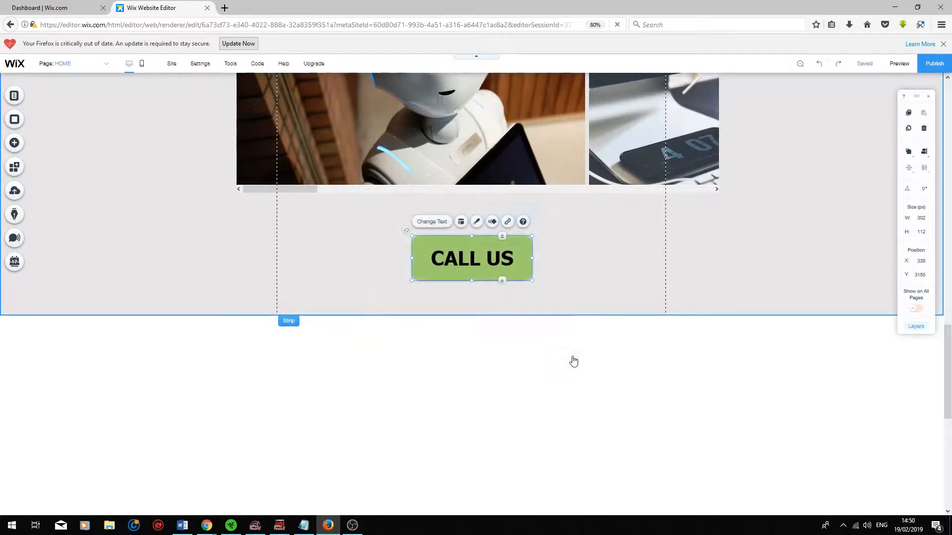
Preview the site, test the CALL US button's link, close the opened page and return to the editor.
left_click(902, 65)
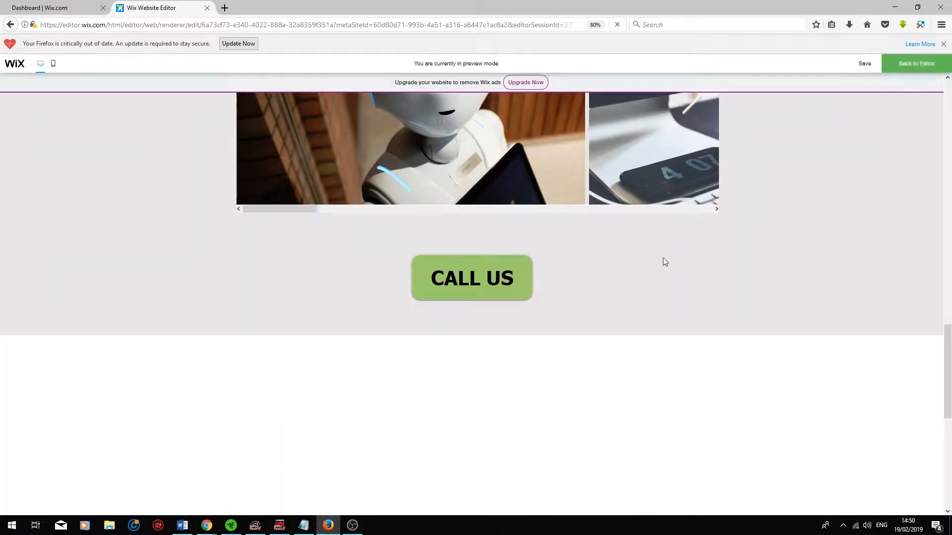
left_click(452, 288)
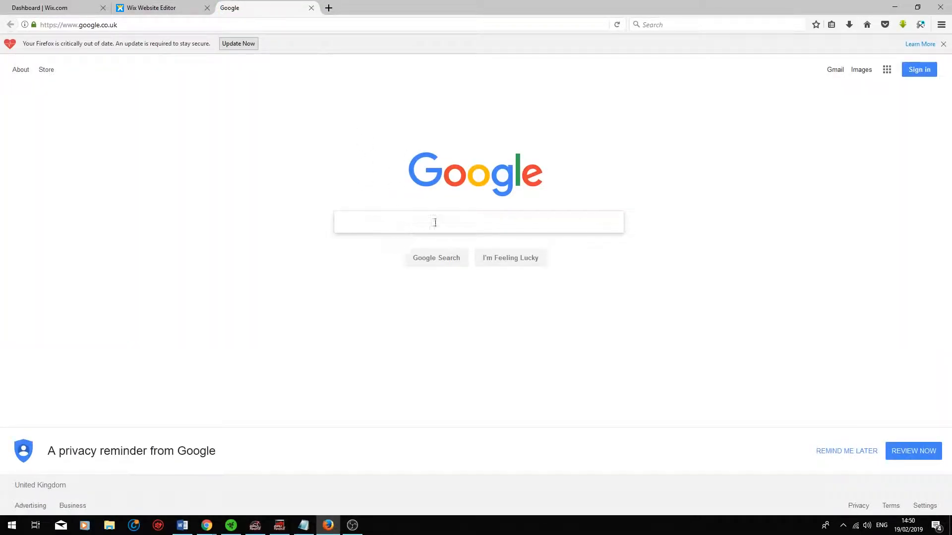
left_click(311, 8)
left_click(933, 66)
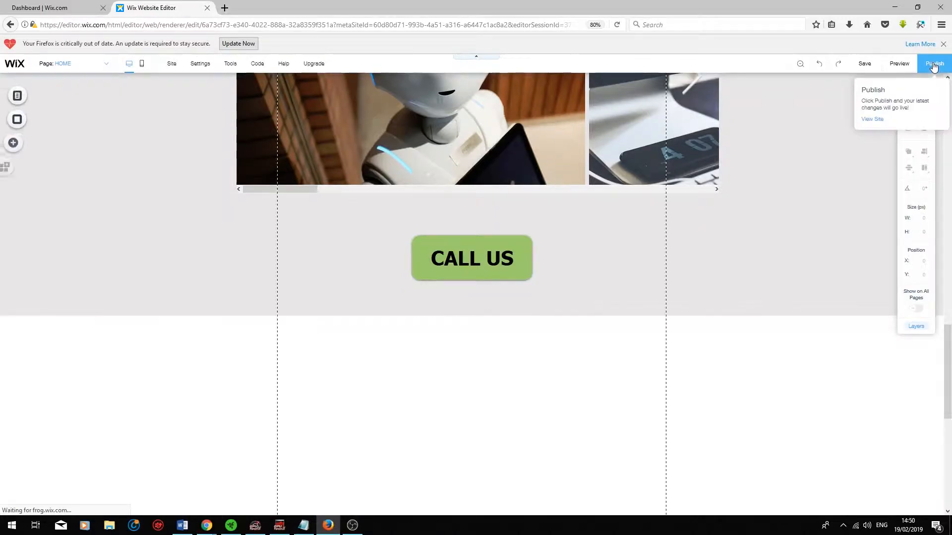
Add the smiling toast icon button to the white strip below the CALL US button.
left_click(15, 144)
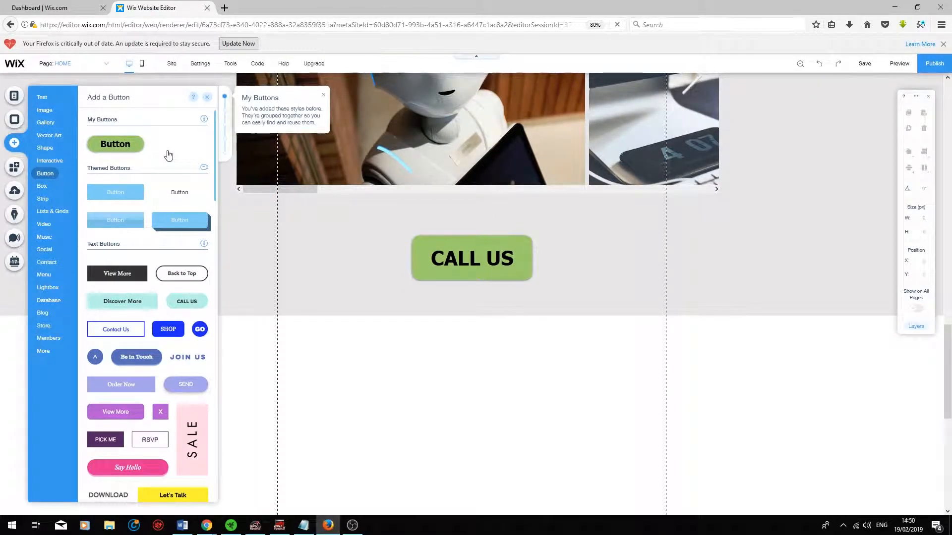
scroll(168, 155, "down", 10)
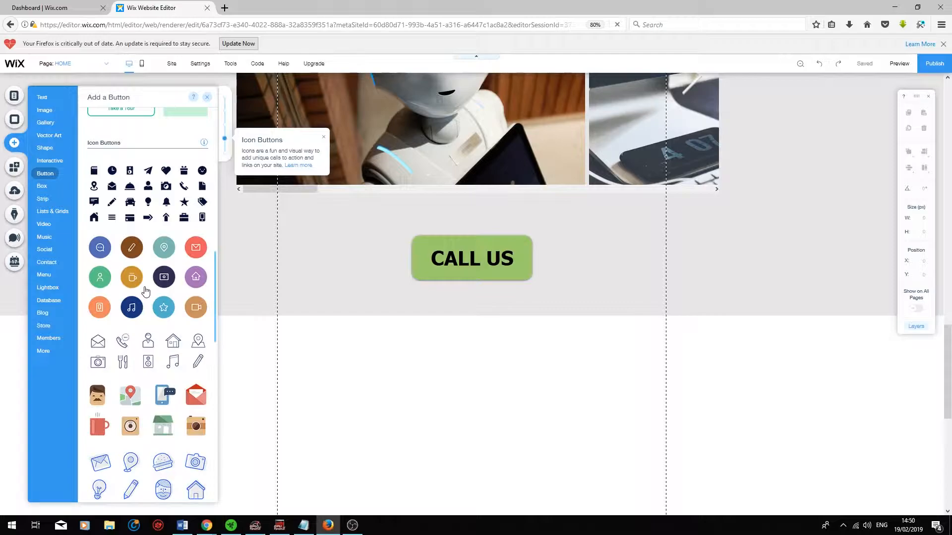
scroll(136, 315, "down", 3)
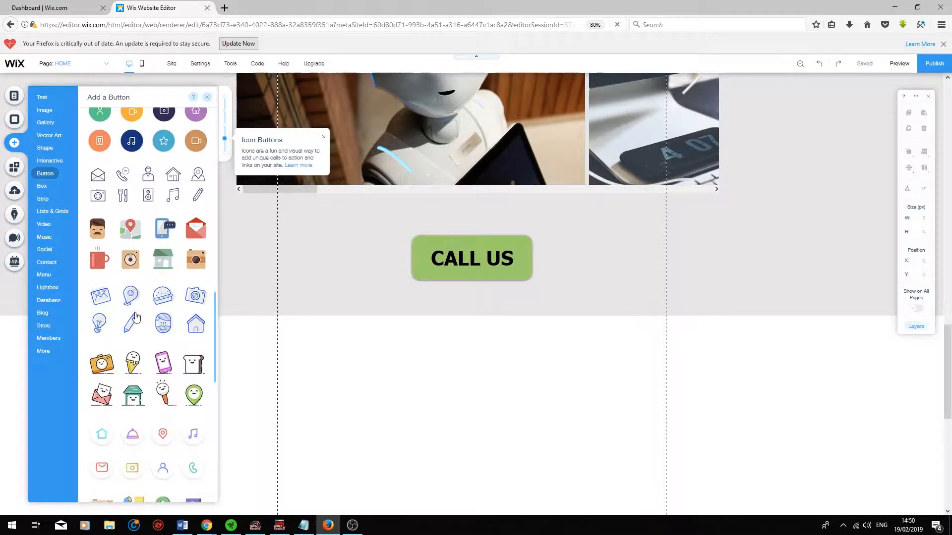
scroll(192, 276, "down", 2)
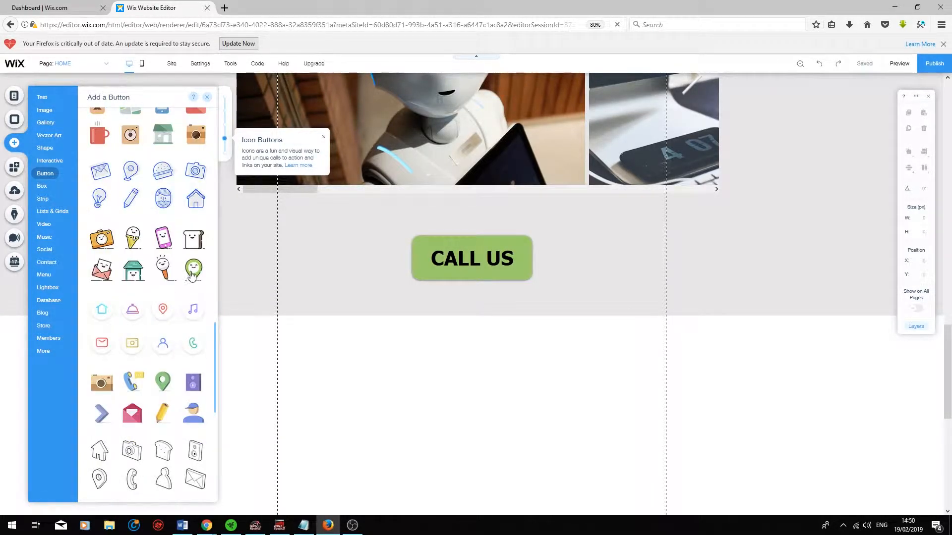
left_click_drag(193, 254, 310, 391)
Add telephone, vintage camera and microphone icon buttons in a row beside the small toast icon.
left_click(14, 143)
scroll(162, 308, "down", 2)
left_click_drag(162, 218, 361, 383)
scroll(191, 347, "down", 2)
left_click_drag(188, 274, 407, 391)
left_click_drag(336, 328, 476, 394)
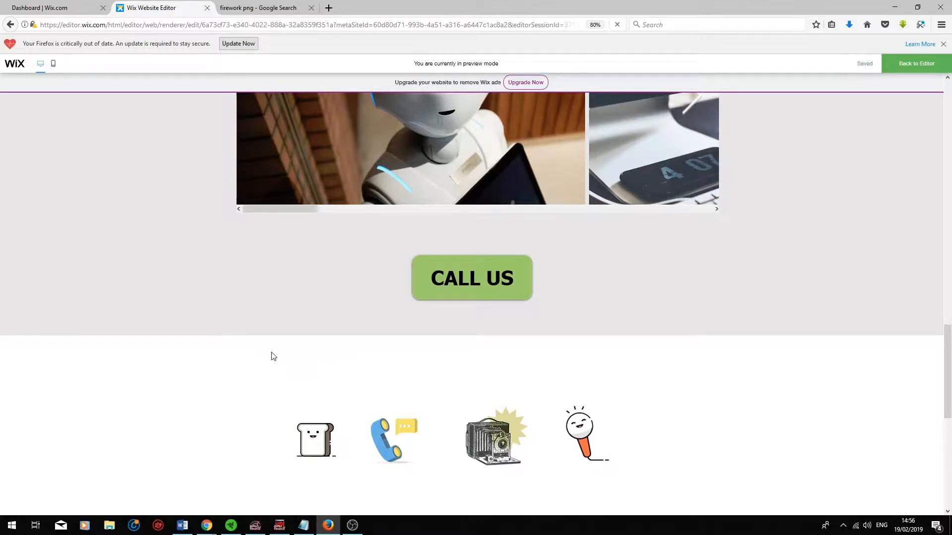
Exit the preview and replace the large toast icon button's regular image with the hand-drawn firework rocket from the site files.
scroll(270, 356, "down", 5)
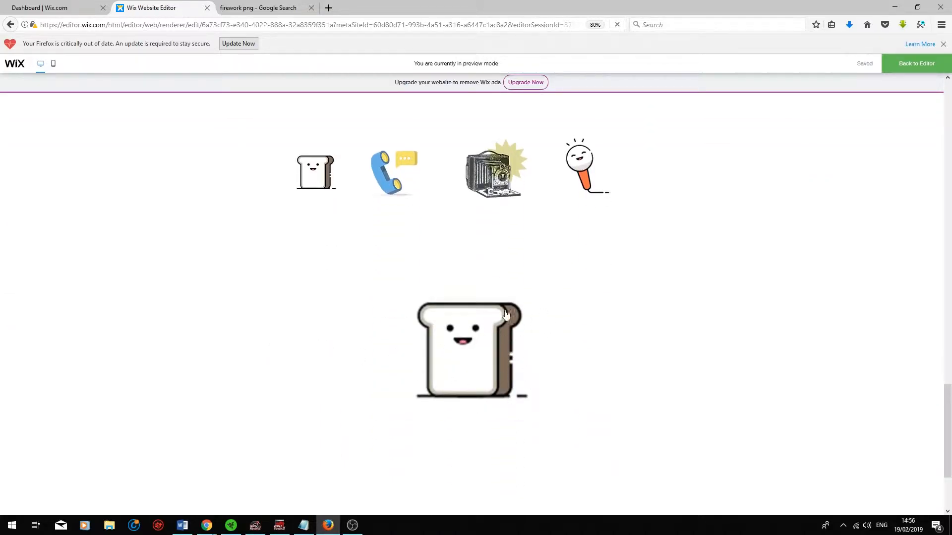
left_click(912, 68)
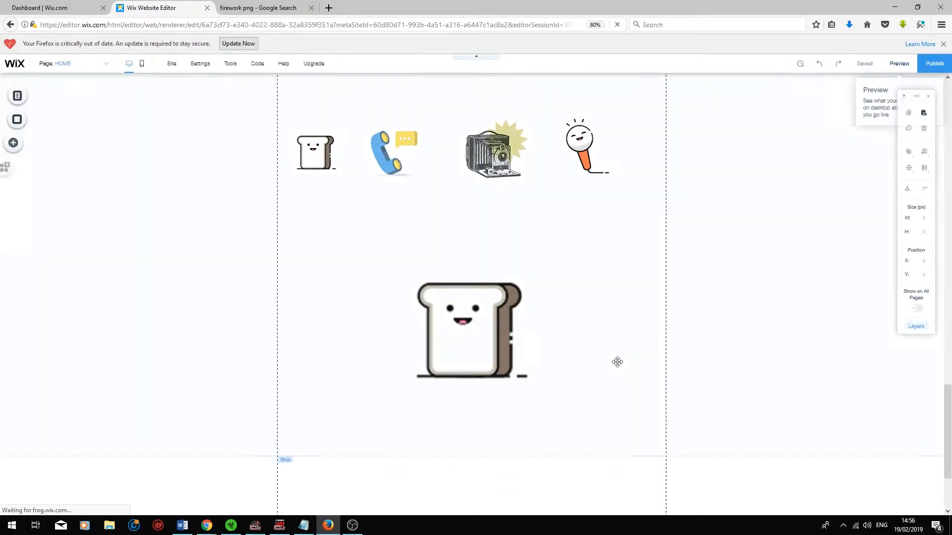
left_click(478, 326)
left_click(478, 311)
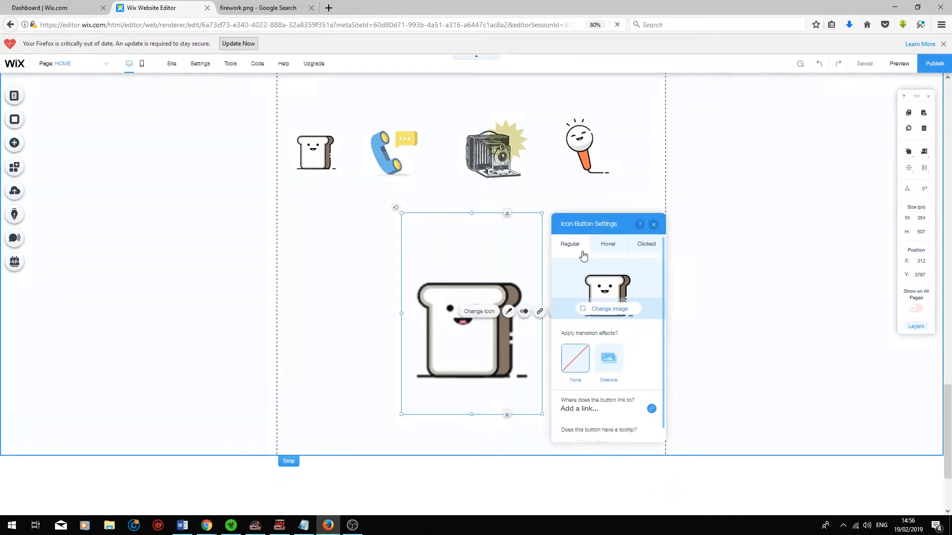
left_click(610, 311)
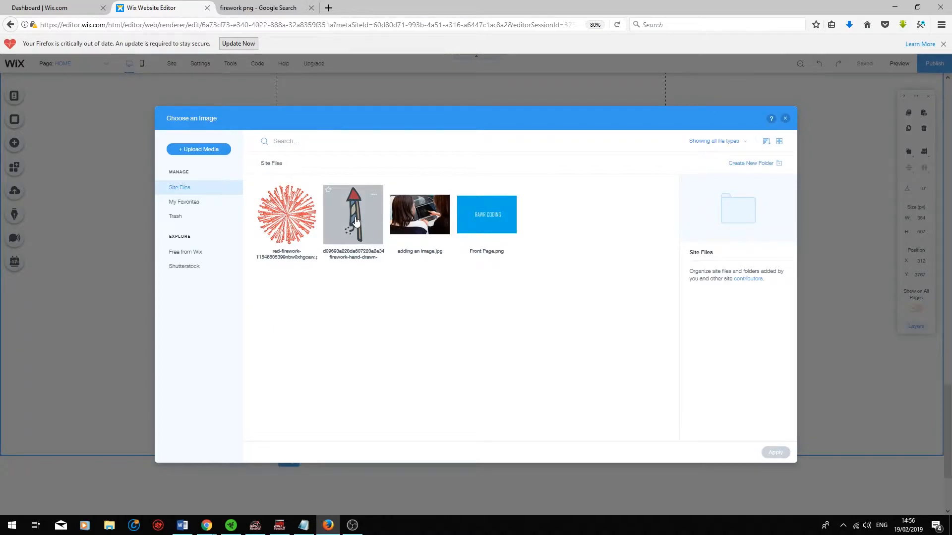
left_click(356, 221)
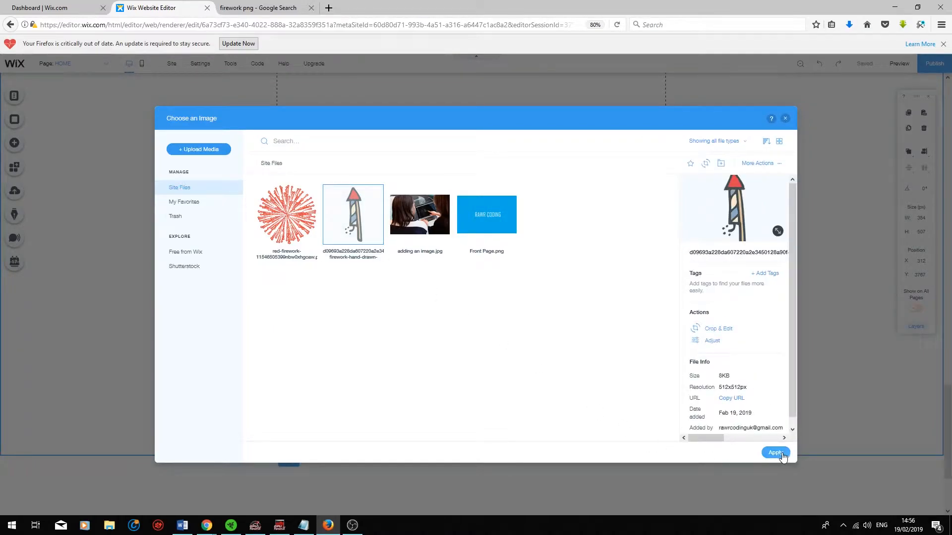
left_click(781, 454)
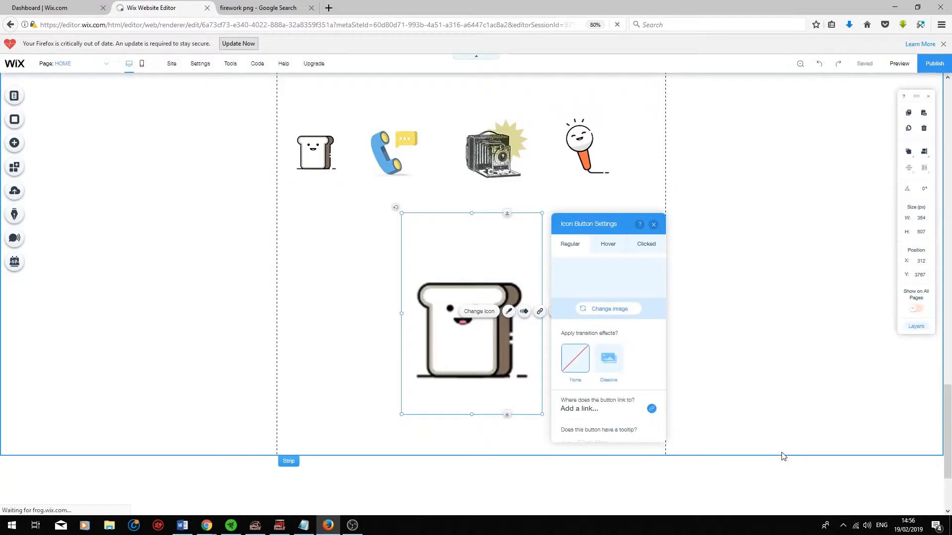
Replace the rocket icon button's hover image with the red firework burst from the site files.
left_click(609, 249)
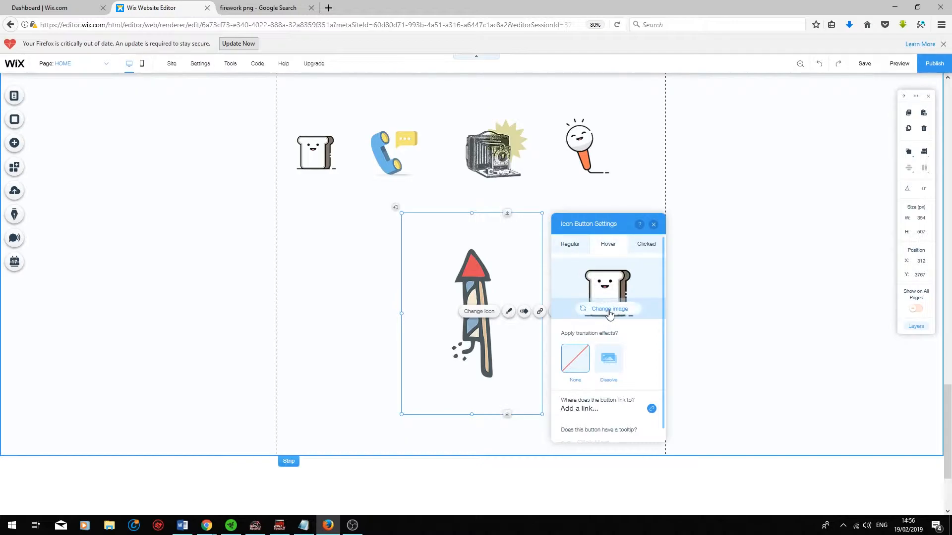
left_click(609, 309)
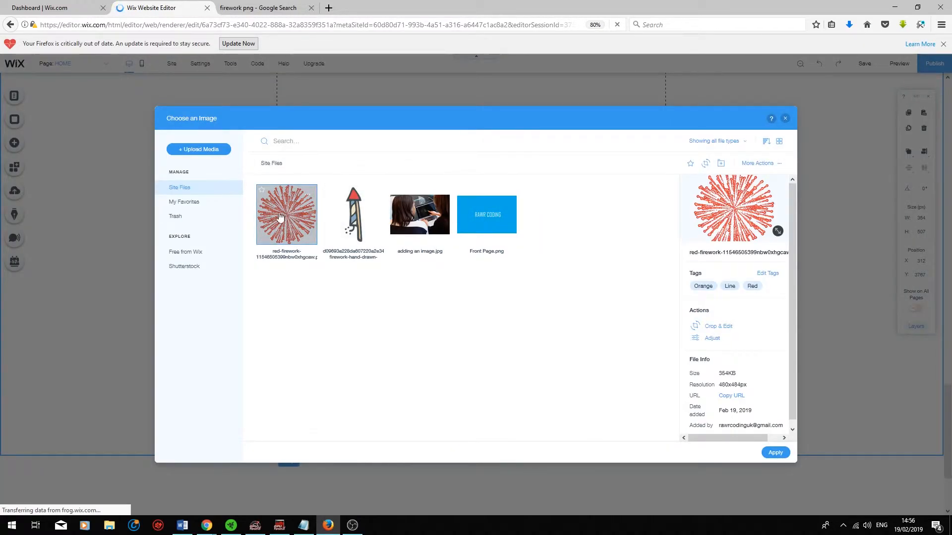
left_click(775, 453)
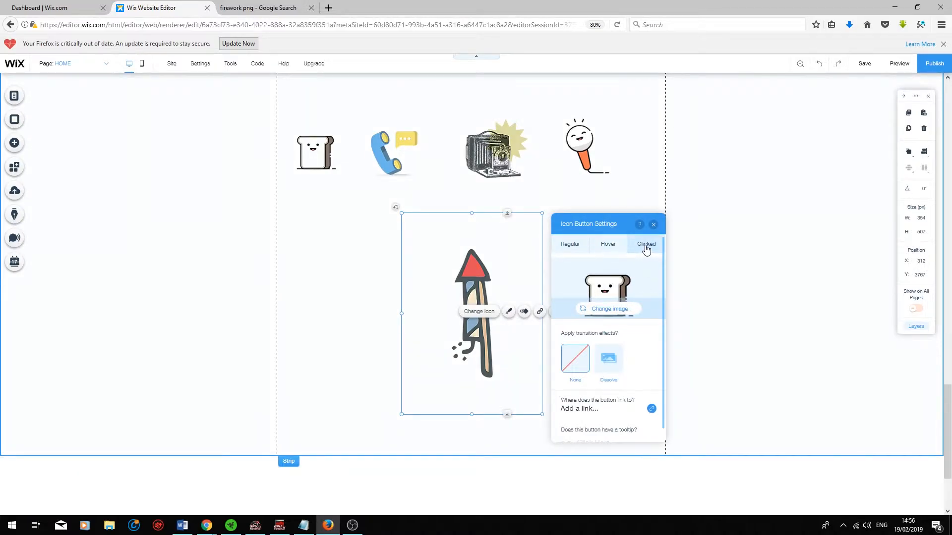
Set the red firework burst from the site files as the rocket icon button's clicked-state image.
left_click(615, 309)
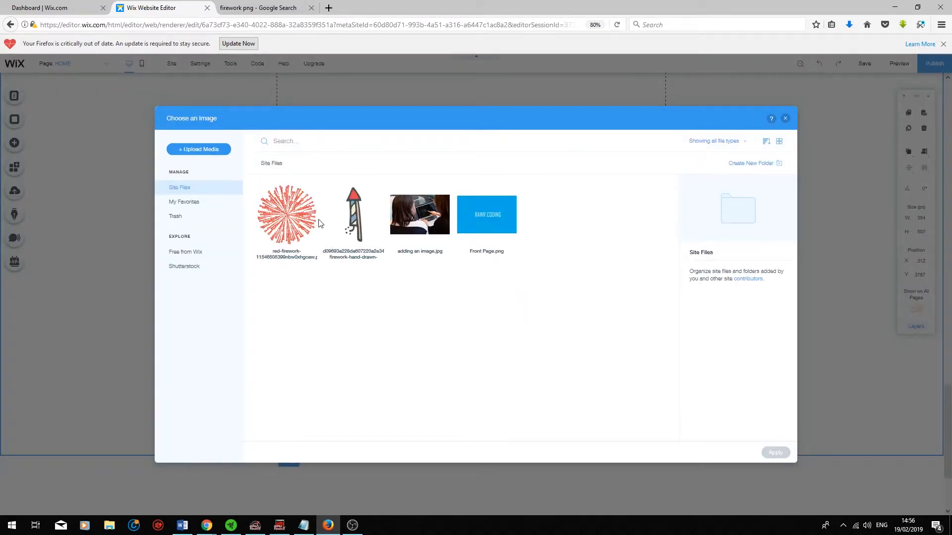
left_click(292, 221)
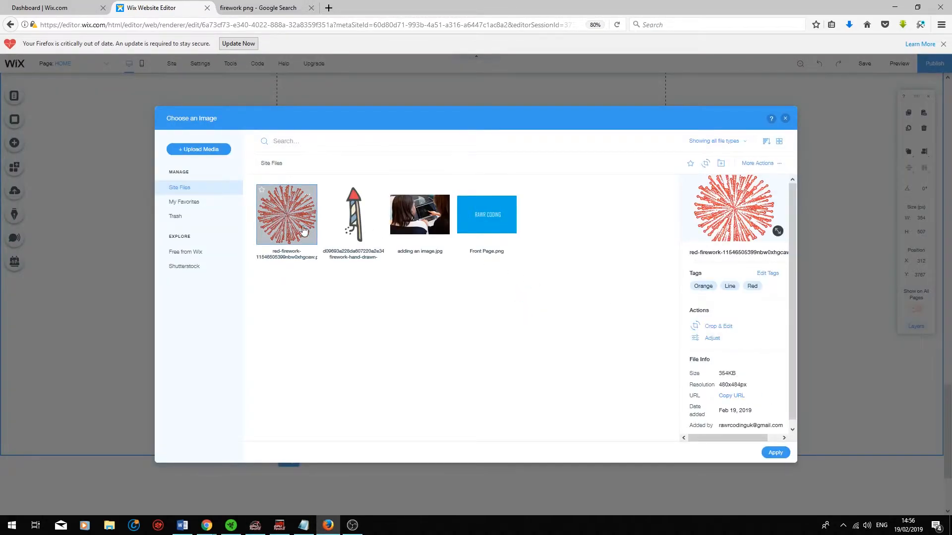
left_click(775, 453)
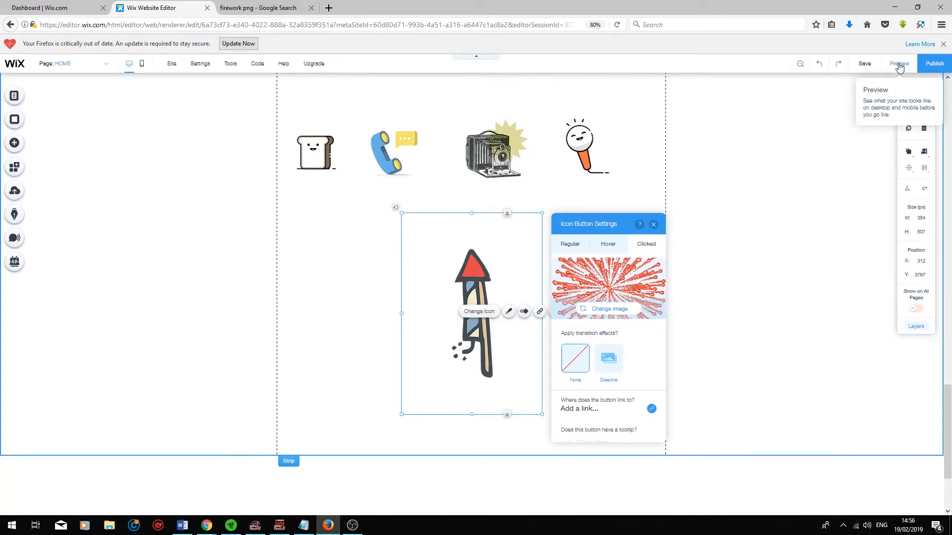
Preview the site, test the rocket icon button's hover state and return to the editor.
left_click(900, 64)
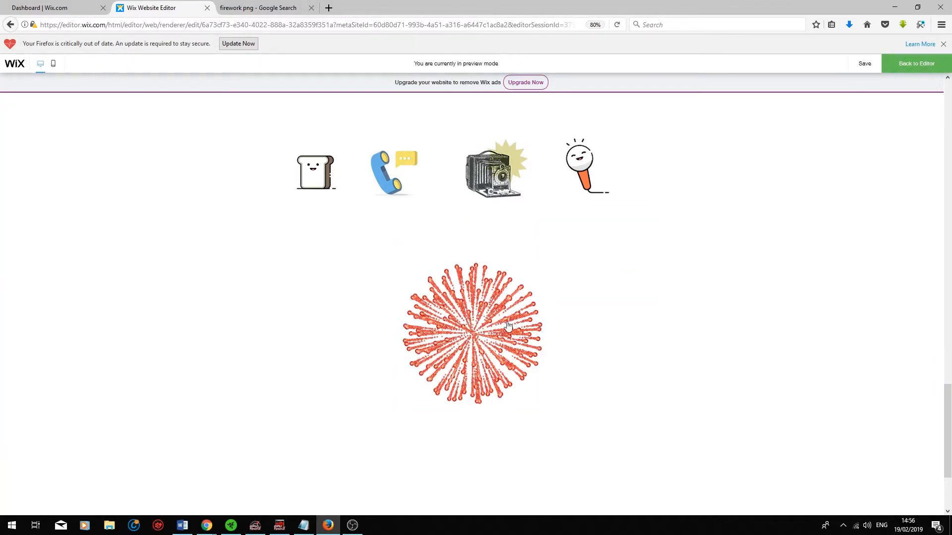
mouse_move(481, 338)
left_click(916, 64)
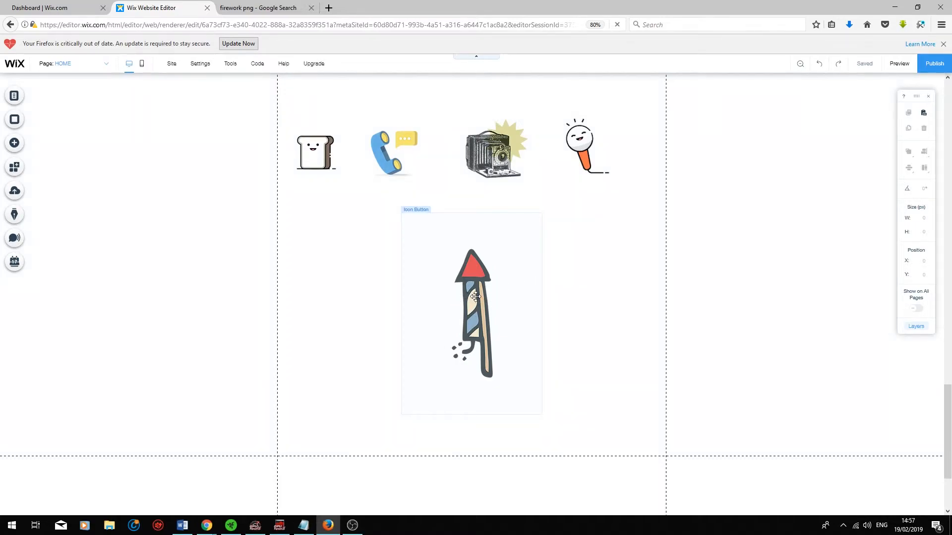
scroll(746, 433, "up", 3)
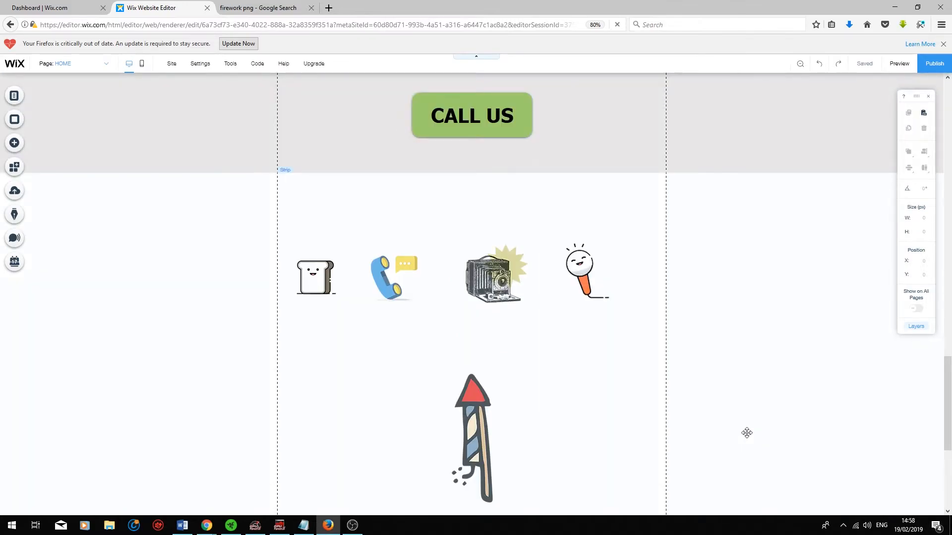